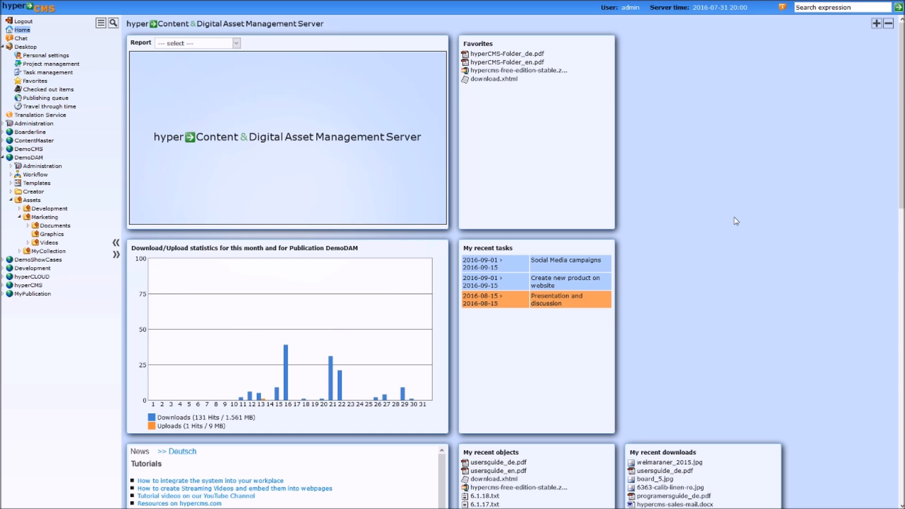
- Open the e-mail sending form for aromatherapy.jpg in the Marketing Graphics folder of DemoDAM
{"action": "left_click", "coordinate": [59, 236]}
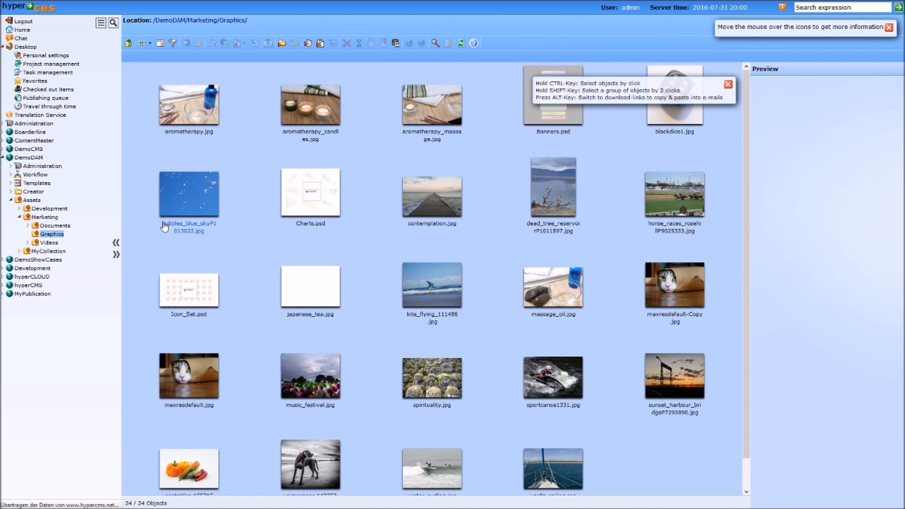
{"action": "left_click", "coordinate": [206, 120]}
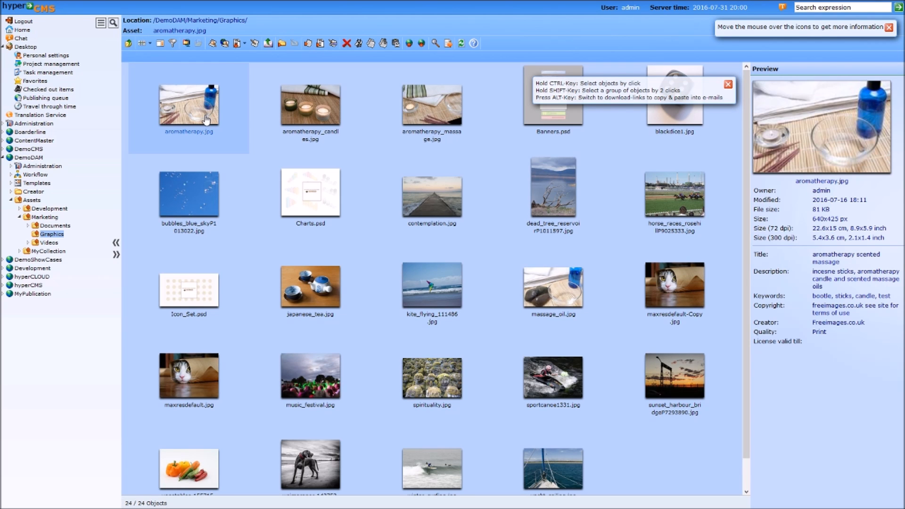
{"action": "left_click", "coordinate": [728, 84]}
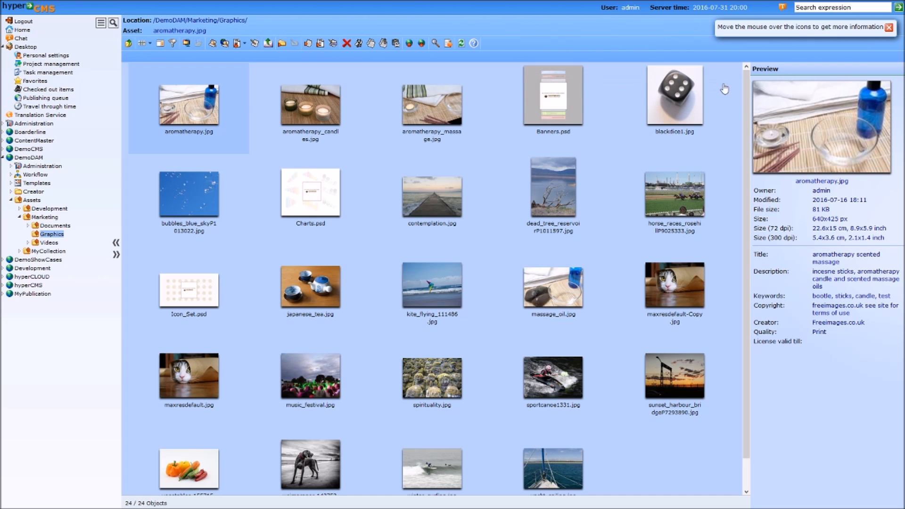
{"action": "left_click", "coordinate": [268, 44]}
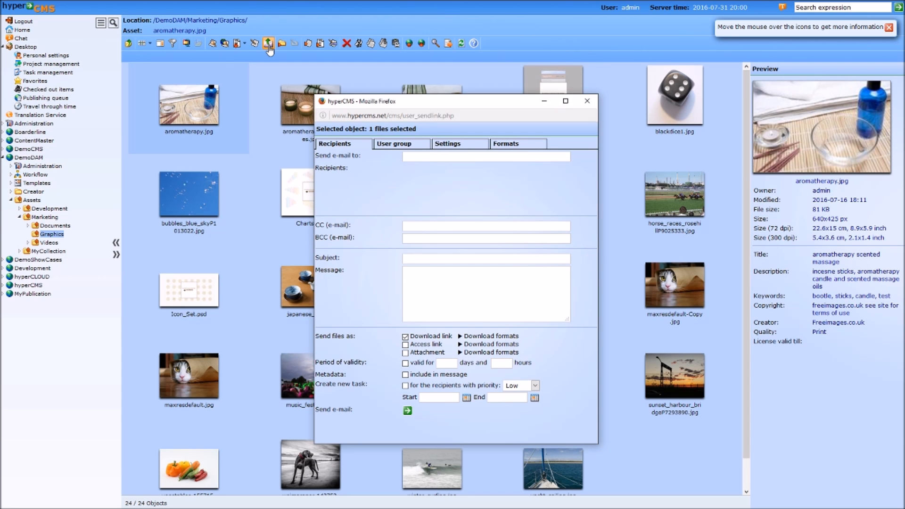
{"action": "left_click_drag", "start_coordinate": [426, 105], "coordinate": [389, 76]}
- Add the second and fourth suggested users as recipients of the e-mail
{"action": "left_click", "coordinate": [388, 127]}
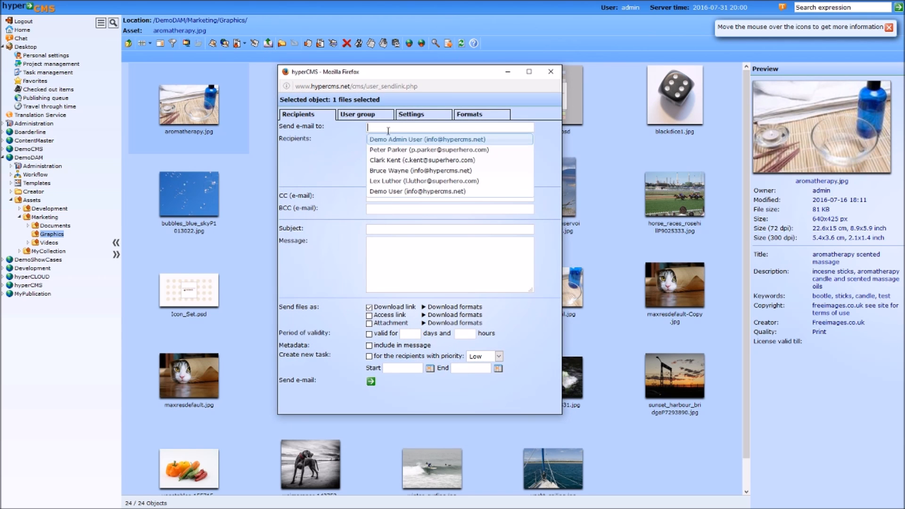
{"action": "left_click", "coordinate": [401, 151]}
{"action": "left_click", "coordinate": [394, 128]}
{"action": "left_click", "coordinate": [405, 171]}
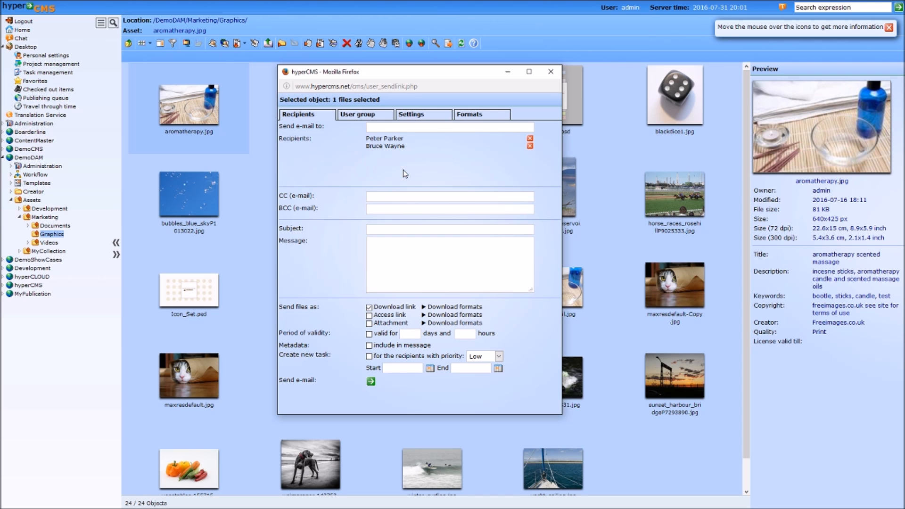
- Enter "task name" as the e-mail subject and "this is a task" as the message
{"action": "left_click", "coordinate": [389, 229]}
{"action": "type", "text": "task name"}
{"action": "left_click", "coordinate": [403, 259]}
{"action": "type", "text": "this is atask"}
{"action": "key", "text": "Left"}
{"action": "key", "text": "Left"}
- Enable a new task for the recipients with Medium priority, starting 2016-07-31 and ending 2016-08-05
{"action": "left_click", "coordinate": [369, 356]}
{"action": "left_click", "coordinate": [492, 357]}
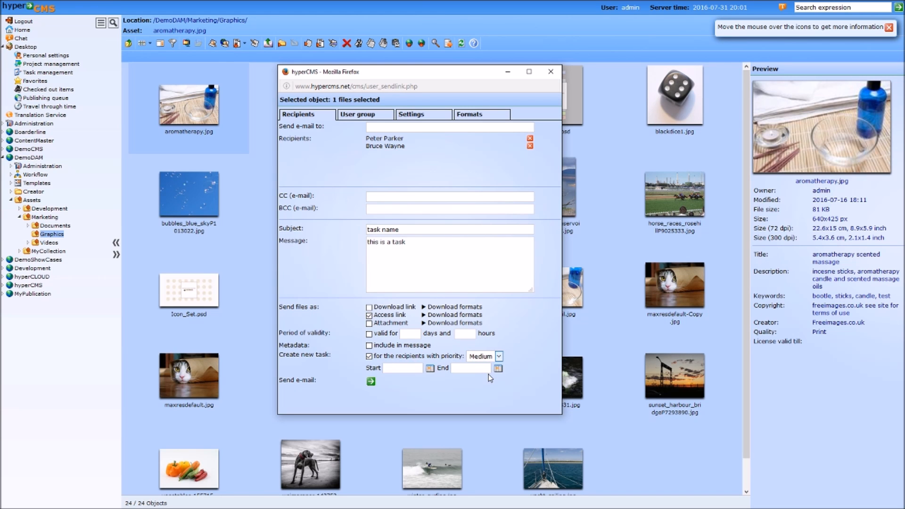
{"action": "left_click", "coordinate": [430, 369]}
{"action": "left_click", "coordinate": [416, 346]}
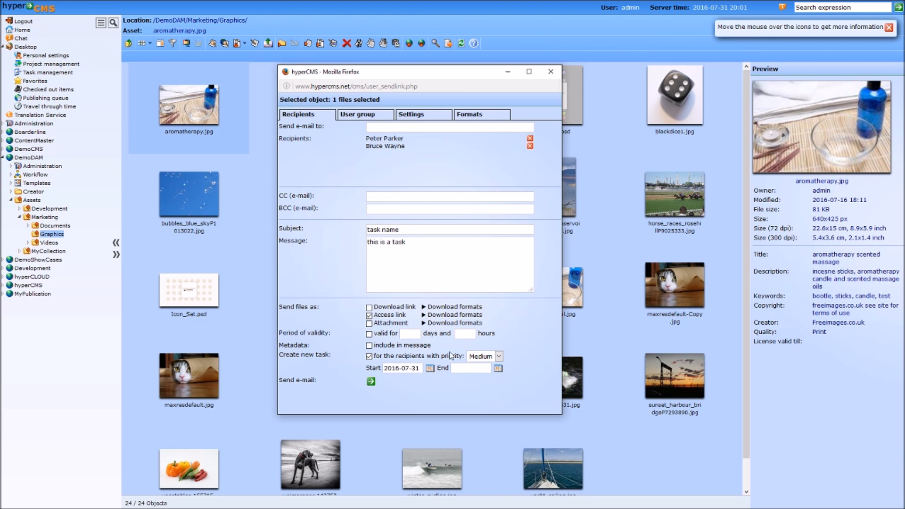
{"action": "left_click", "coordinate": [497, 368]}
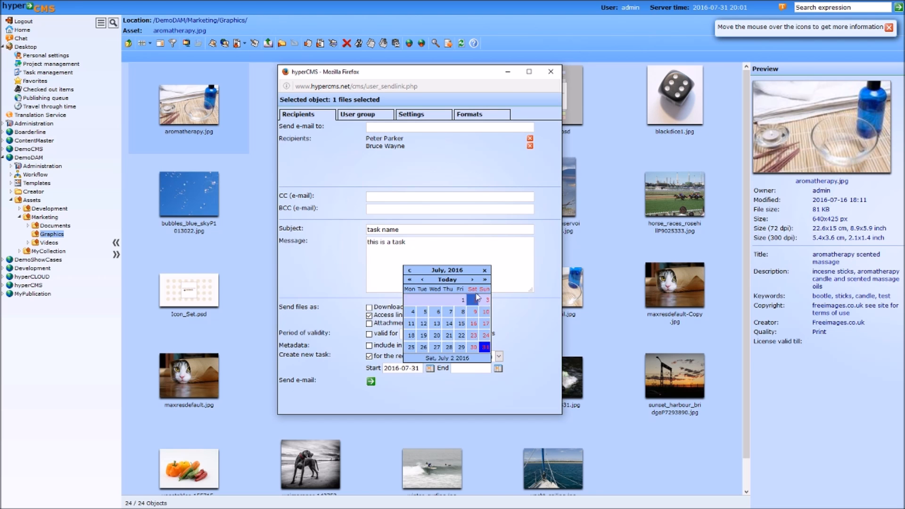
{"action": "left_click", "coordinate": [472, 280]}
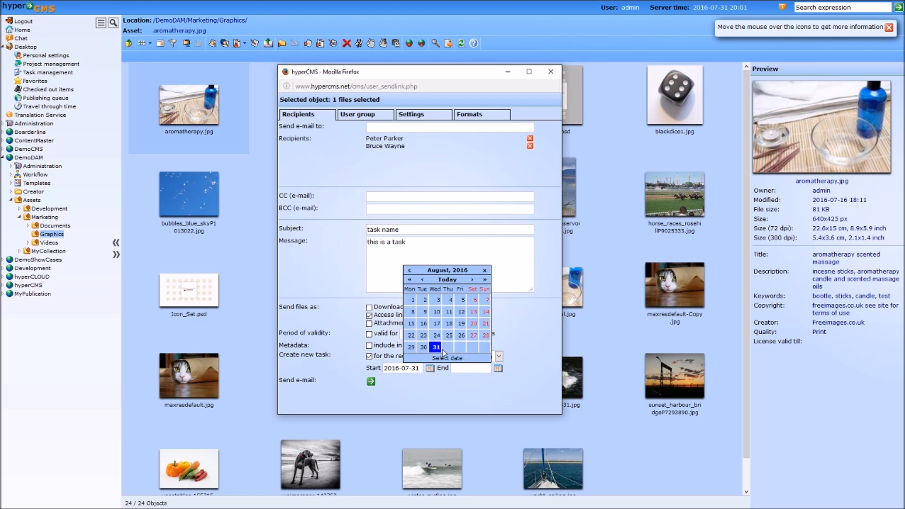
{"action": "left_click", "coordinate": [463, 300]}
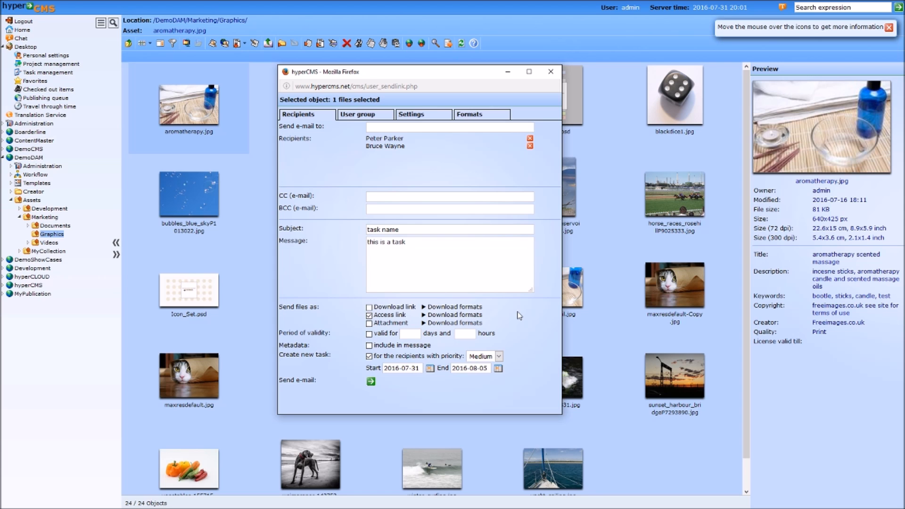
- Send the e-mail with the file as an access link and close the sending form
{"action": "left_click", "coordinate": [369, 315]}
{"action": "left_click", "coordinate": [369, 316]}
{"action": "left_click", "coordinate": [370, 380]}
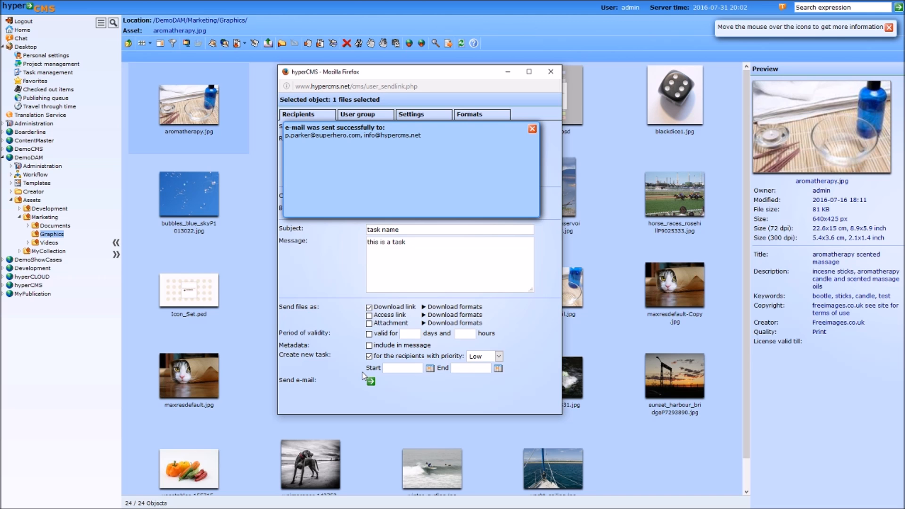
{"action": "left_click", "coordinate": [550, 71]}
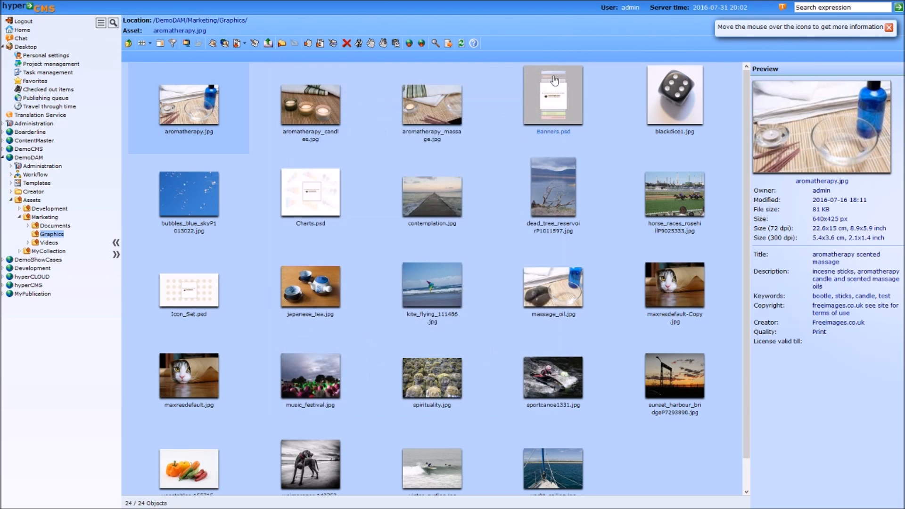
- In task management, set the Social Media task's status to 50% and its actual effort to 20 hours, and save
{"action": "left_click", "coordinate": [55, 73]}
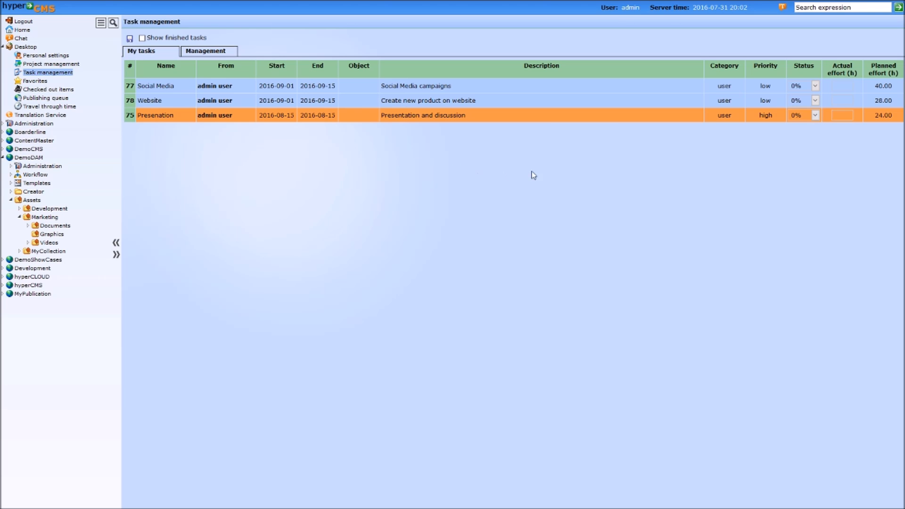
{"action": "left_click", "coordinate": [816, 86]}
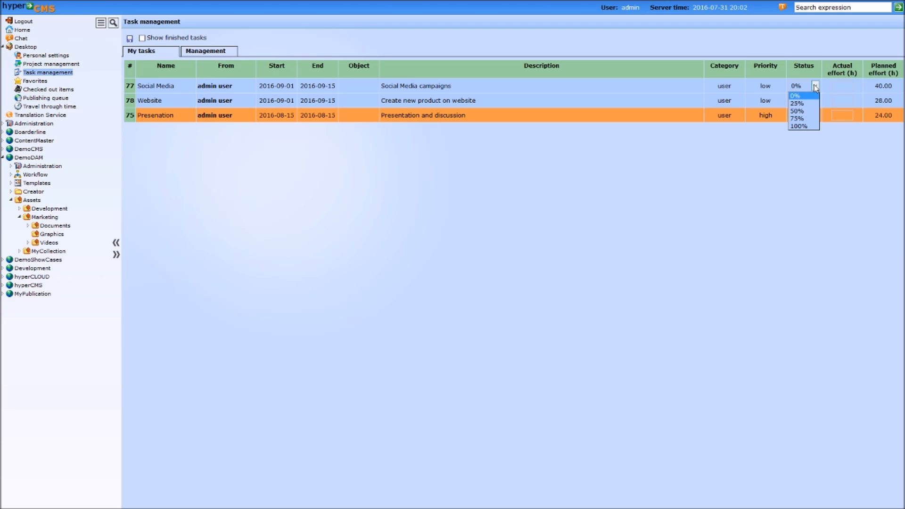
{"action": "left_click", "coordinate": [804, 111]}
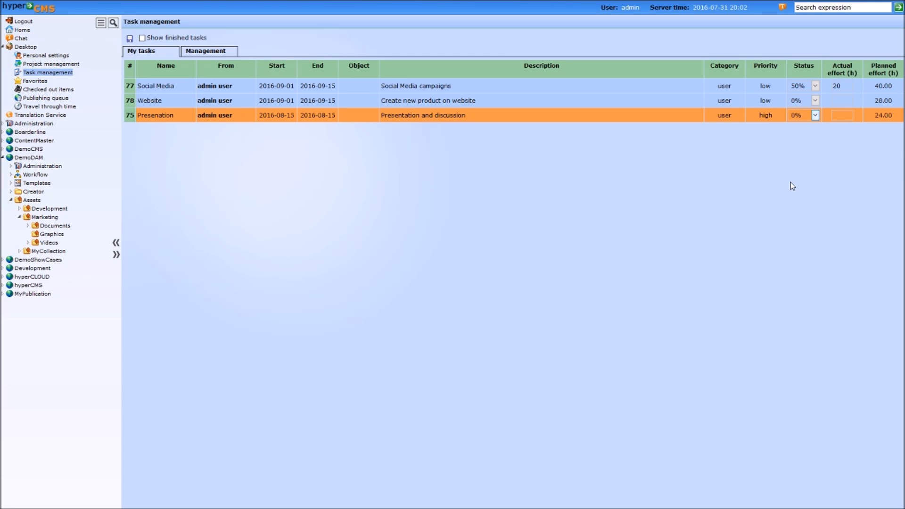
{"action": "left_click", "coordinate": [131, 39]}
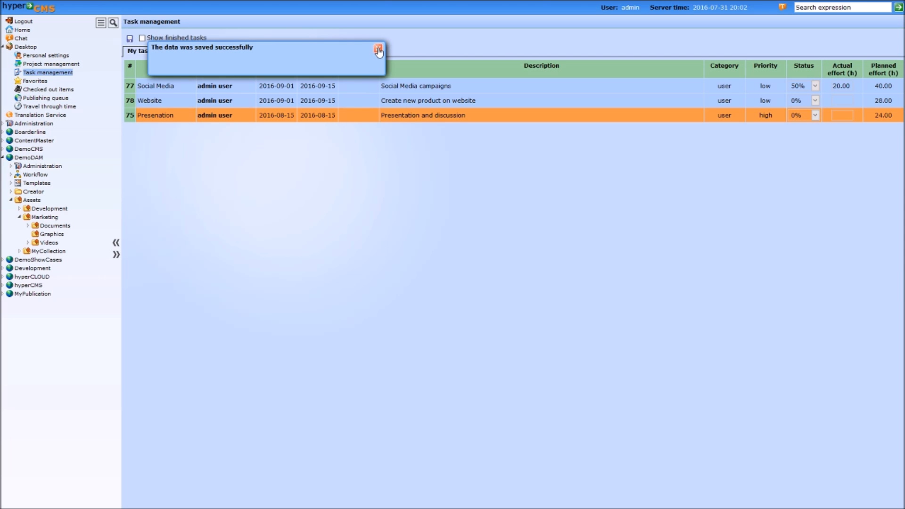
{"action": "left_click", "coordinate": [379, 52]}
- Filter the task overview for managers to the second and third individual users in the user list
{"action": "left_click", "coordinate": [183, 52]}
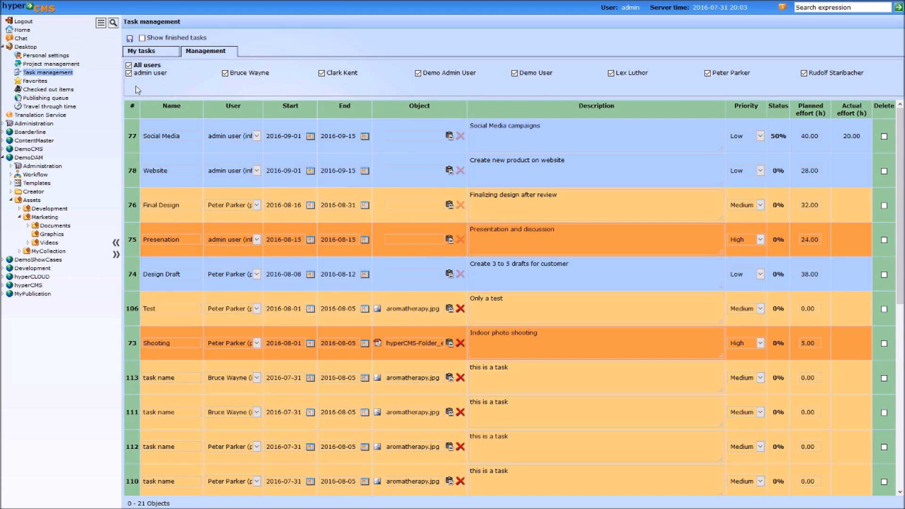
{"action": "left_click", "coordinate": [129, 67]}
{"action": "left_click", "coordinate": [225, 73]}
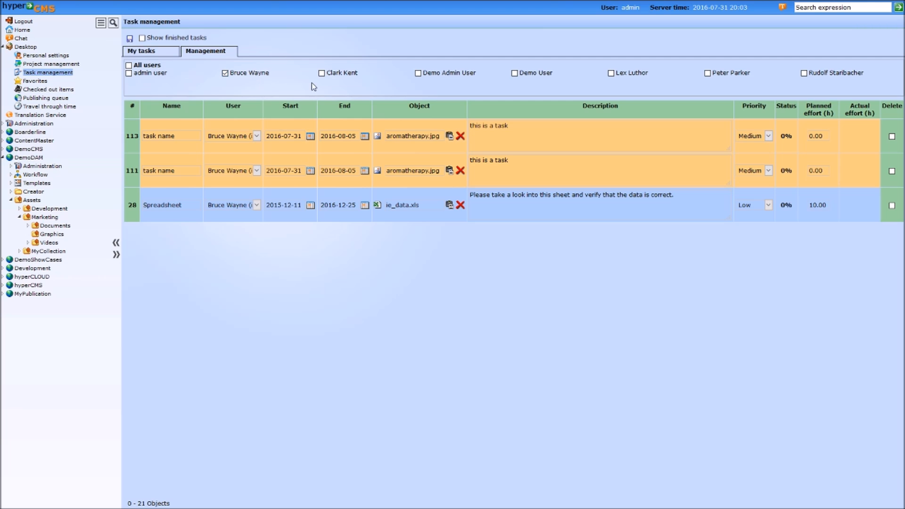
{"action": "left_click", "coordinate": [323, 73]}
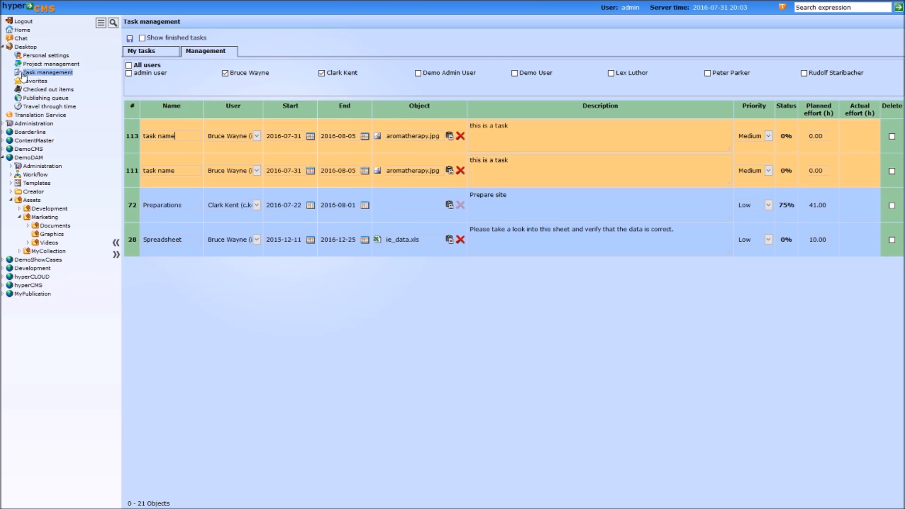
{"action": "left_click", "coordinate": [142, 39]}
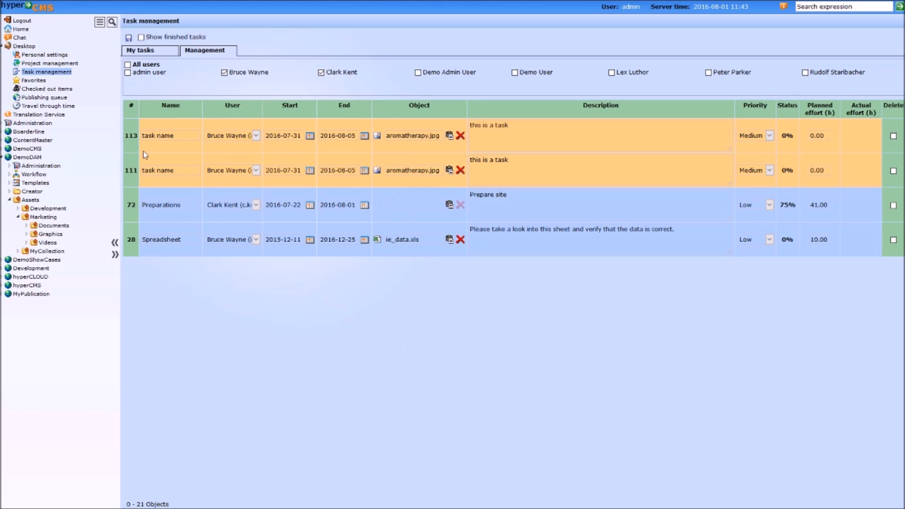
- Open project management and view the Product Launch project with its subprojects and tasks
{"action": "left_click", "coordinate": [47, 63]}
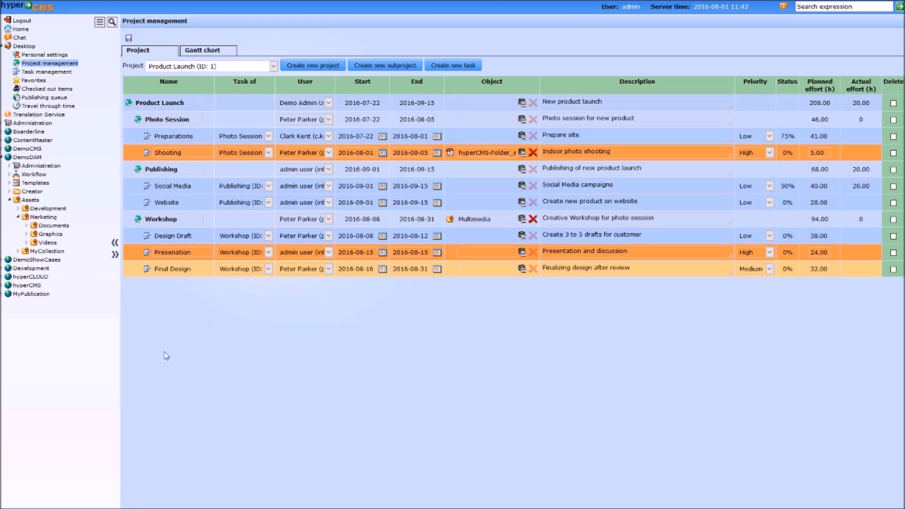
{"action": "left_click", "coordinate": [262, 66]}
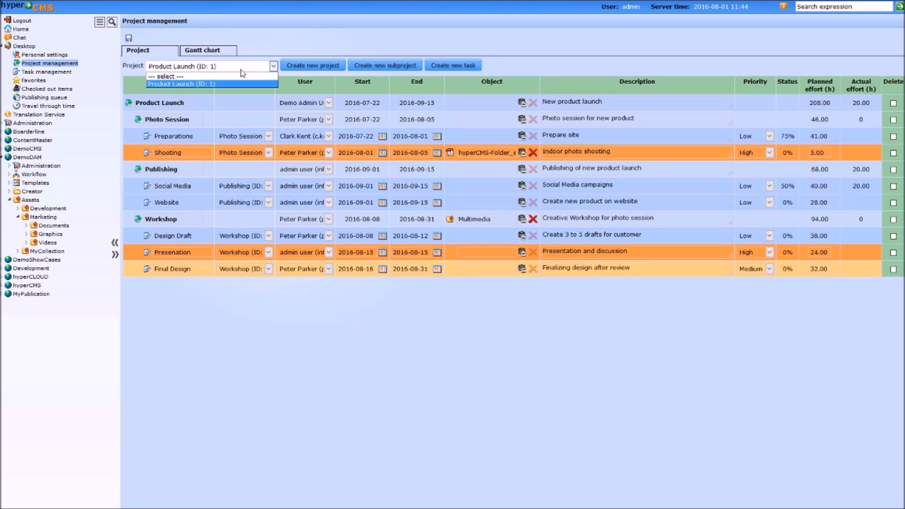
{"action": "left_click", "coordinate": [193, 85]}
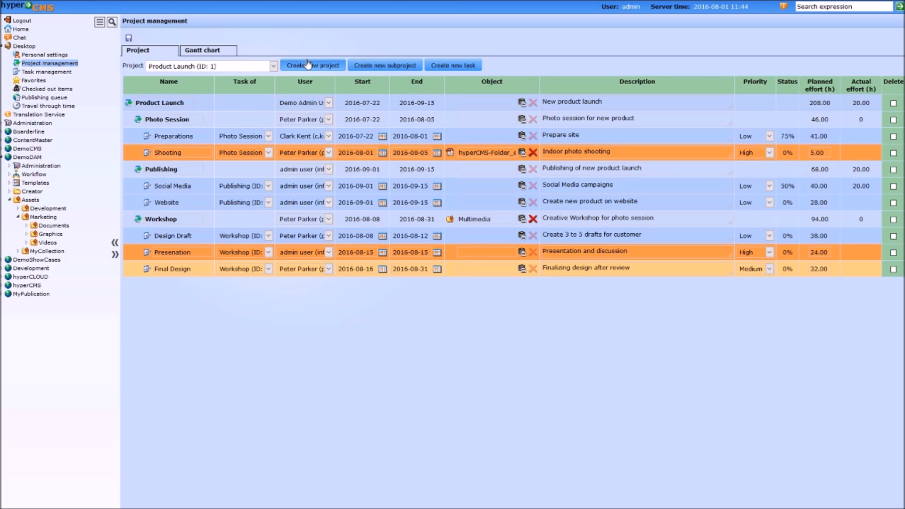
- Create and save a new project named "Test" with the description "This is a project"
{"action": "left_click", "coordinate": [322, 69]}
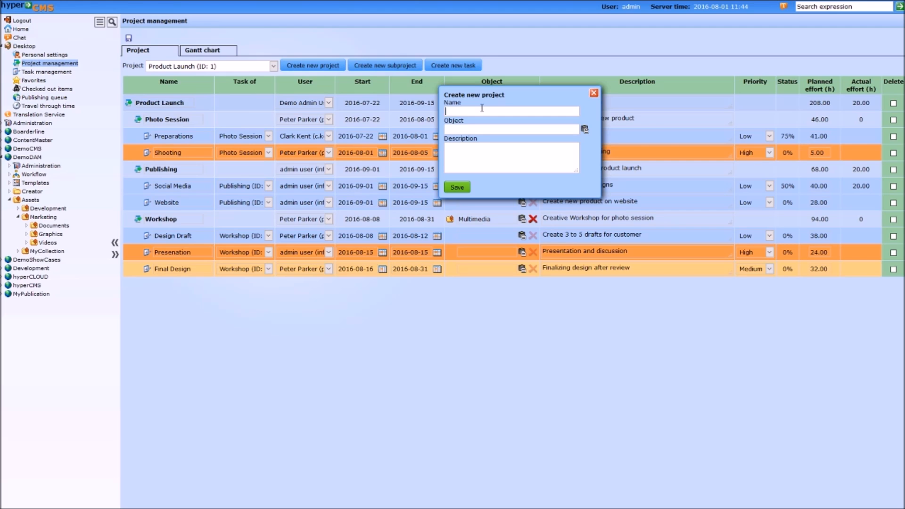
{"action": "type", "text": "Test"}
{"action": "left_click", "coordinate": [482, 149]}
{"action": "type", "text": "This is a project"}
{"action": "left_click", "coordinate": [457, 187]}
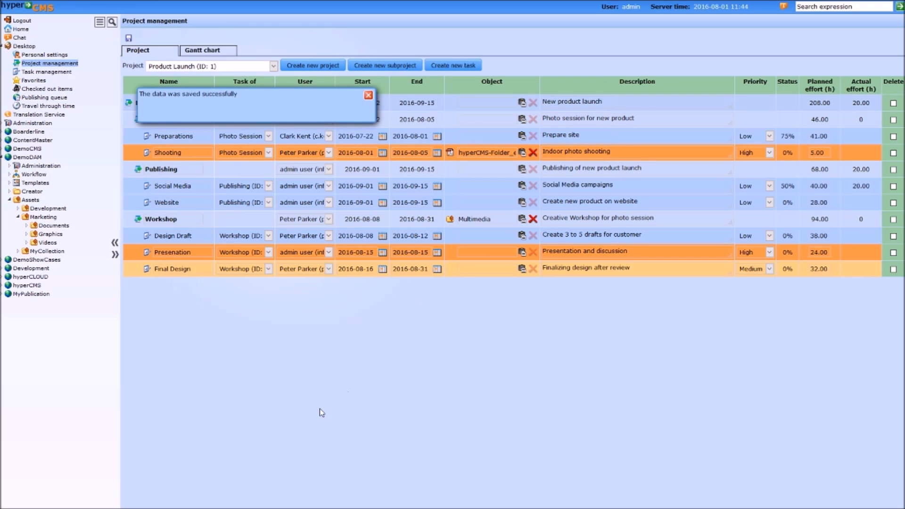
{"action": "left_click", "coordinate": [368, 95]}
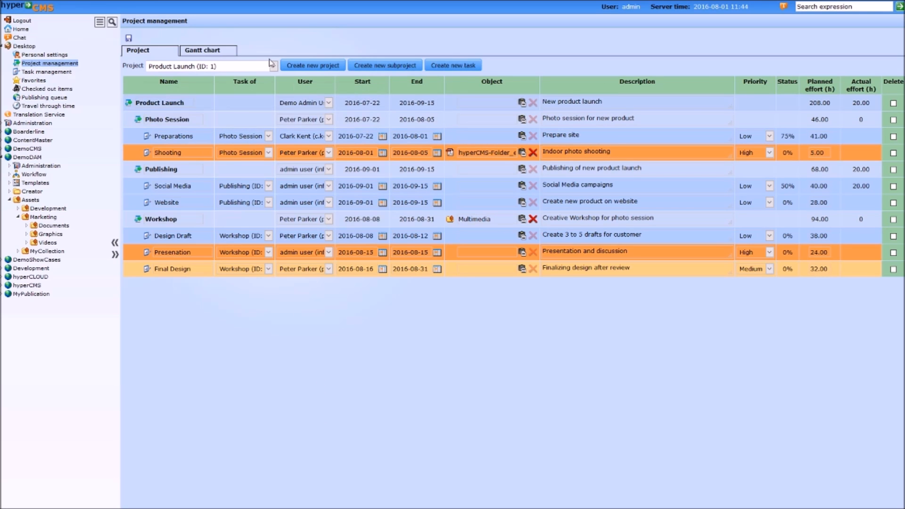
- In the Test project, create and save a subproject named "Test 1.1" with the description "1.1"
{"action": "left_click", "coordinate": [272, 66]}
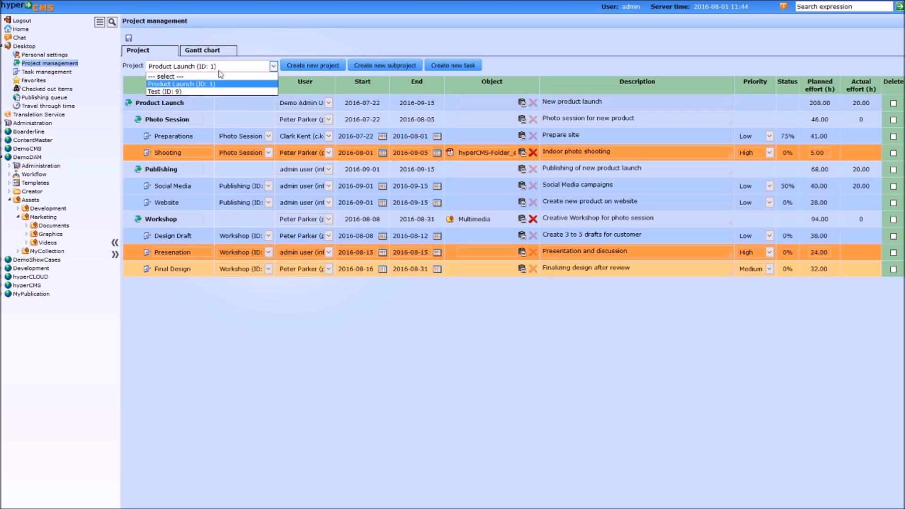
{"action": "left_click", "coordinate": [188, 92]}
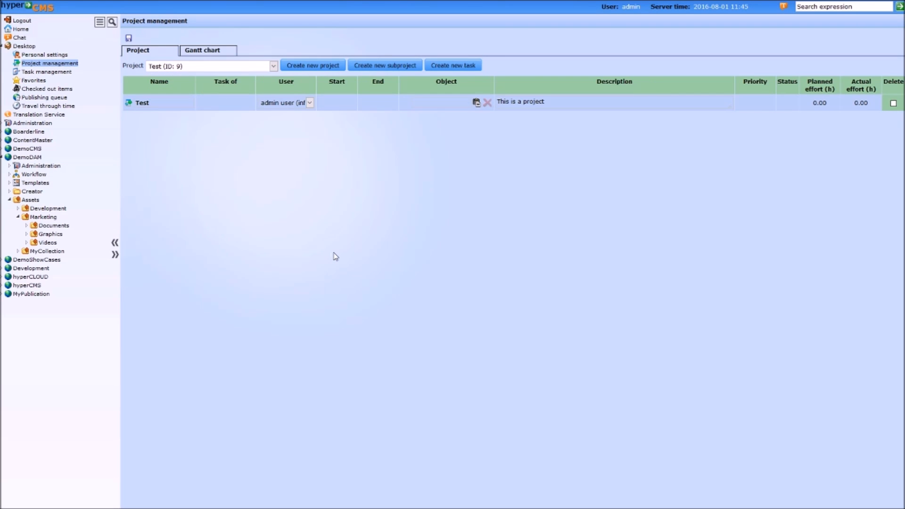
{"action": "left_click", "coordinate": [390, 72]}
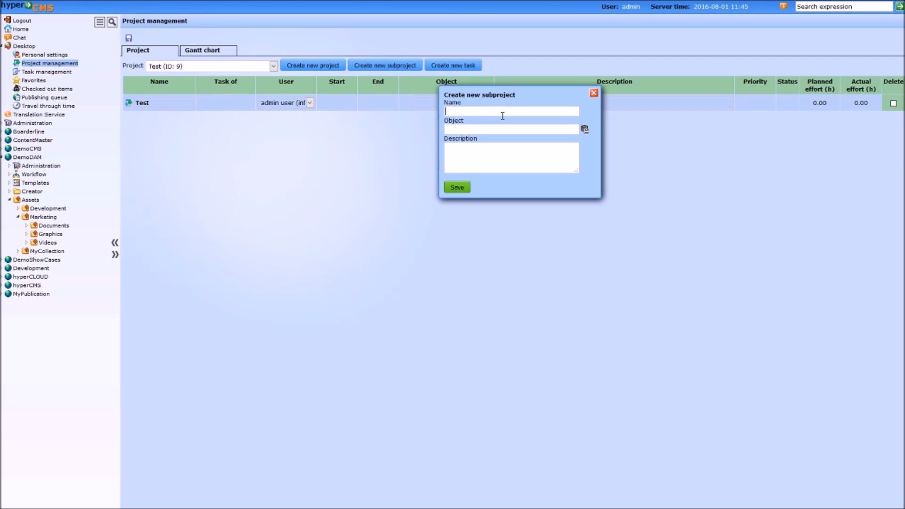
{"action": "type", "text": "Test 1.1"}
{"action": "left_click", "coordinate": [537, 143]}
{"action": "type", "text": "1.1"}
{"action": "left_click", "coordinate": [457, 187]}
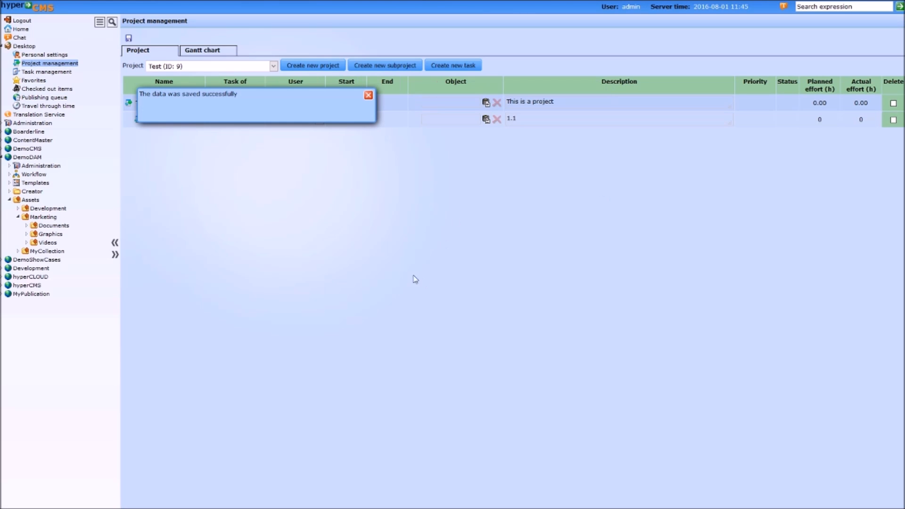
{"action": "left_click", "coordinate": [368, 95]}
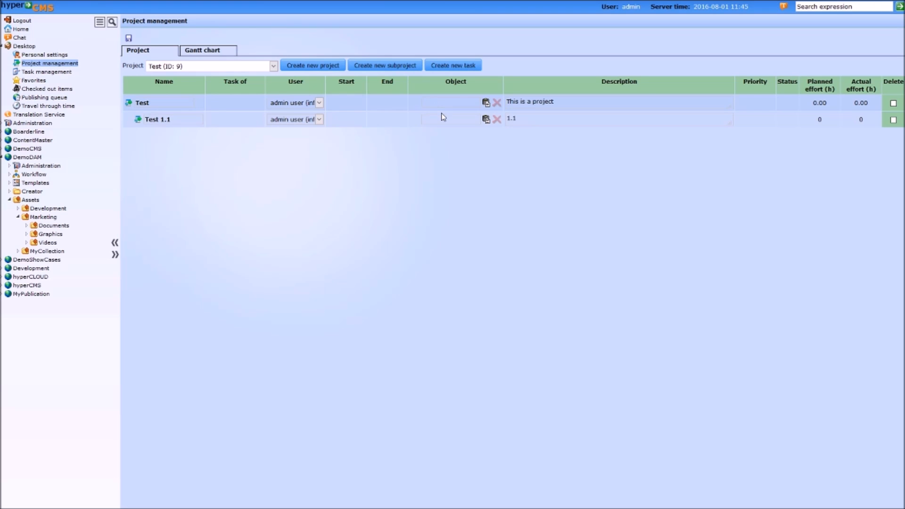
- Start a new task named "Task 1.1.1" under the Test 1.1 subproject and assign it to an individual user other than the admin
{"action": "left_click", "coordinate": [453, 66]}
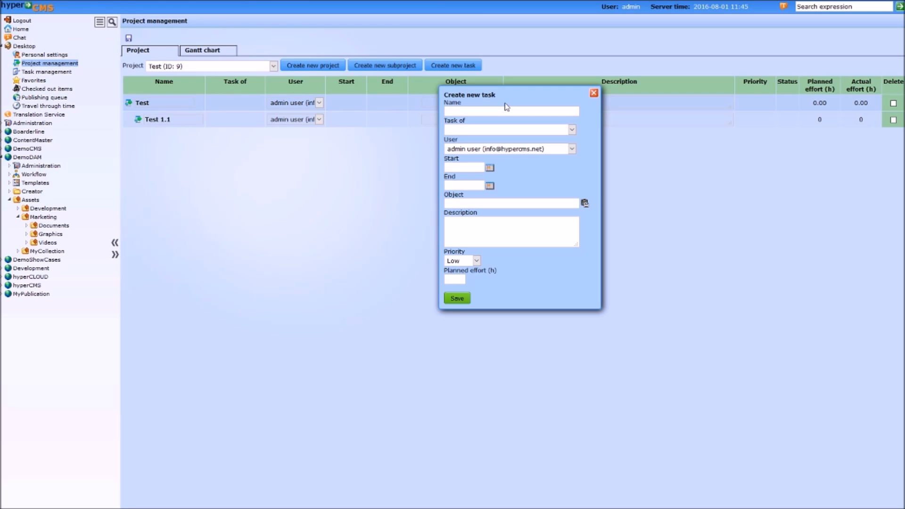
{"action": "left_click", "coordinate": [477, 111]}
{"action": "type", "text": "Task 1.1.1"}
{"action": "left_click", "coordinate": [570, 134]}
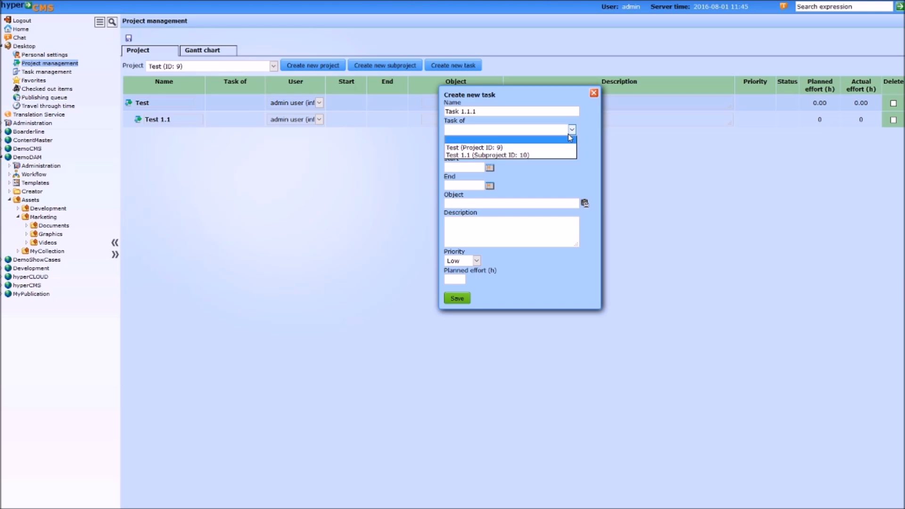
{"action": "left_click", "coordinate": [483, 155]}
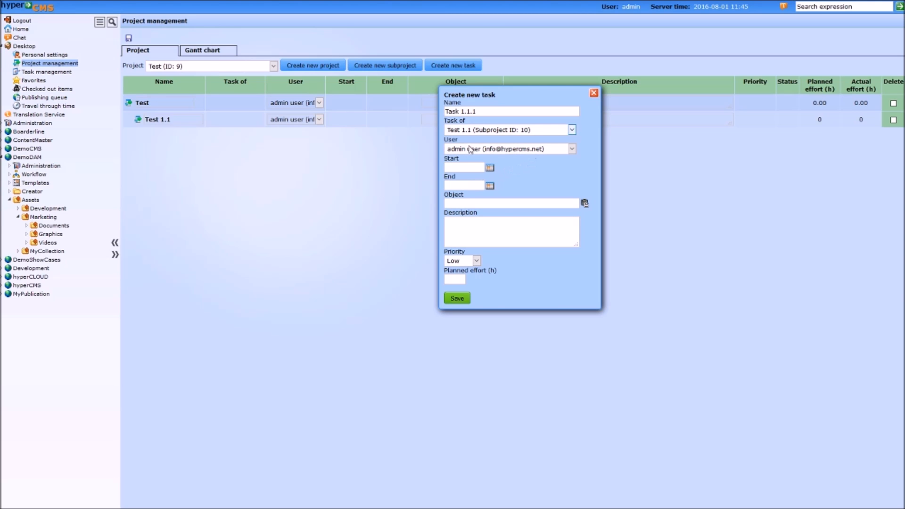
{"action": "left_click", "coordinate": [507, 150]}
{"action": "left_click", "coordinate": [497, 181]}
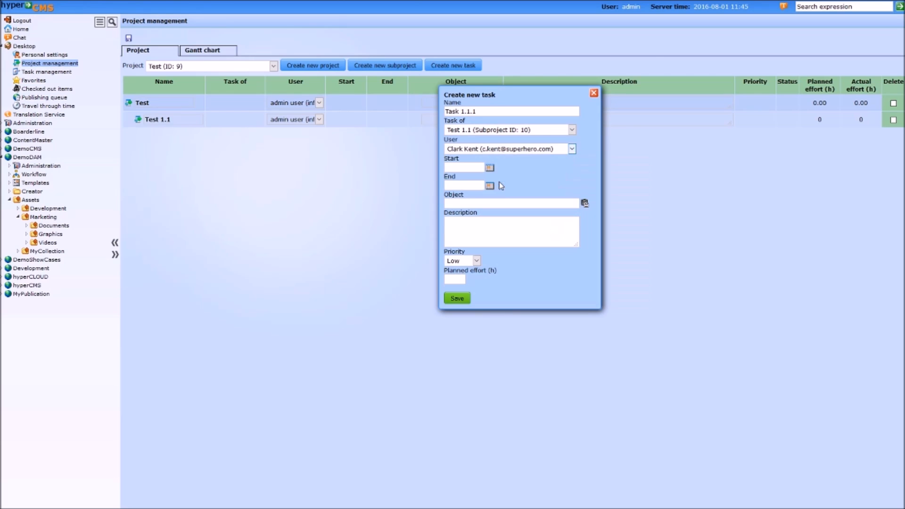
- Set the new task's start date to 2016-08-01 and its end date to 2016-08-05
{"action": "left_click", "coordinate": [491, 168]}
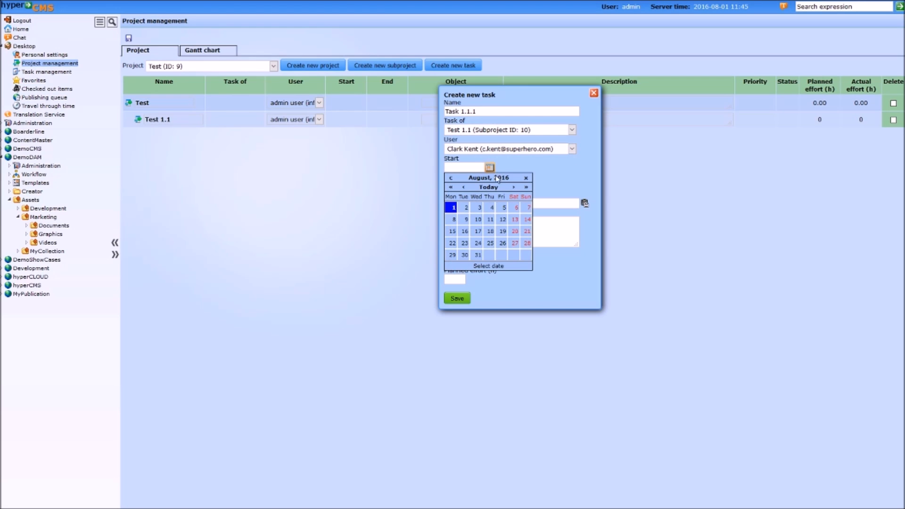
{"action": "left_click", "coordinate": [451, 208]}
{"action": "left_click", "coordinate": [489, 185]}
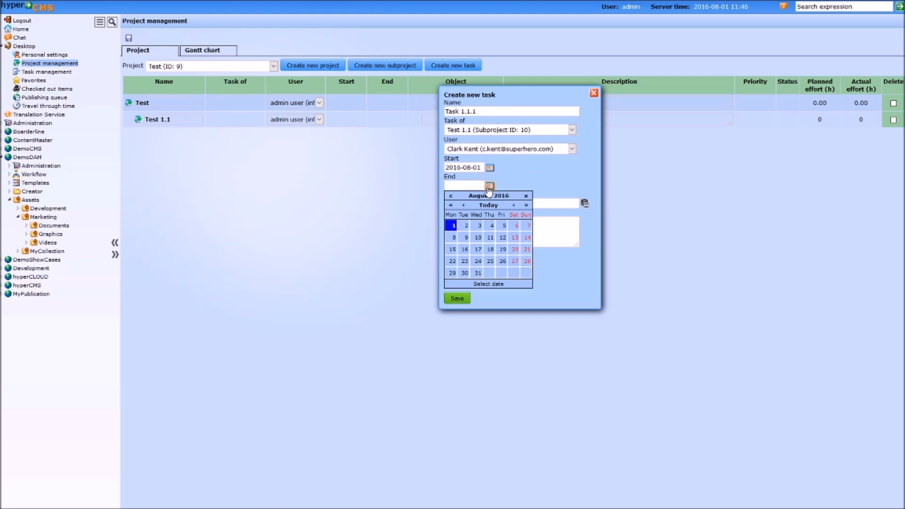
{"action": "left_click", "coordinate": [503, 226]}
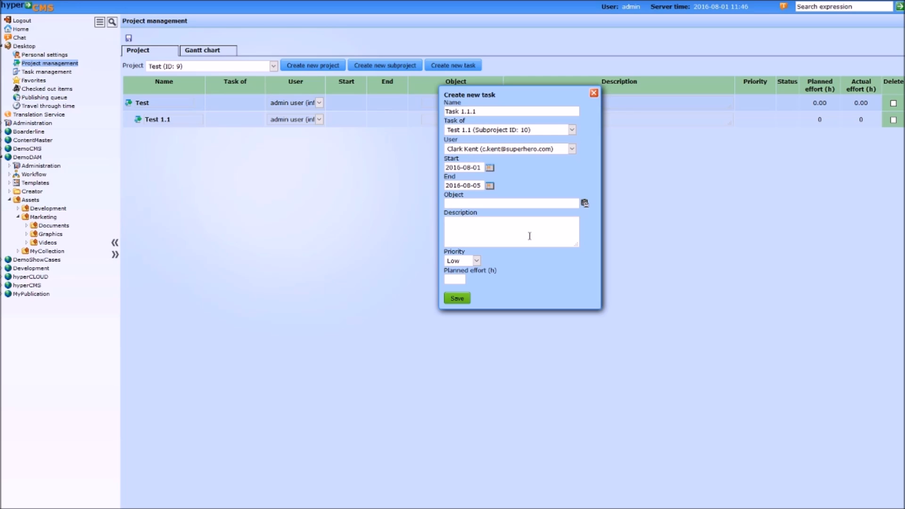
- Give the task the description "1.1.1", Medium priority and a planned effort of 20 hours, and save it
{"action": "type", "text": "1.1.1"}
{"action": "left_click", "coordinate": [476, 261]}
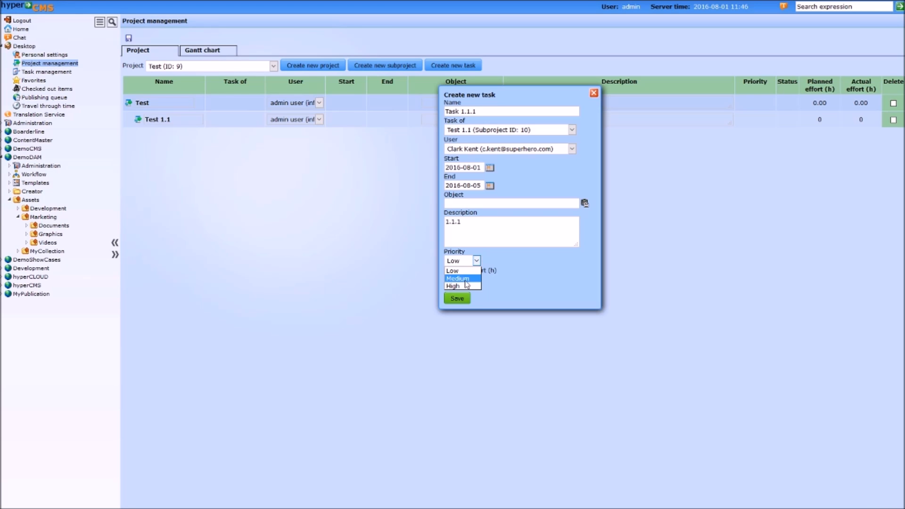
{"action": "left_click", "coordinate": [457, 278]}
{"action": "left_click", "coordinate": [455, 280]}
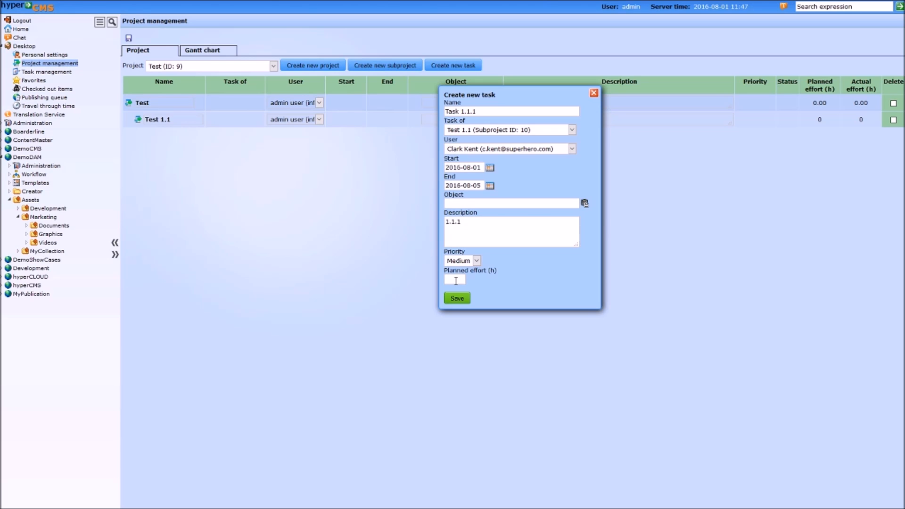
{"action": "type", "text": "20"}
{"action": "left_click", "coordinate": [457, 298]}
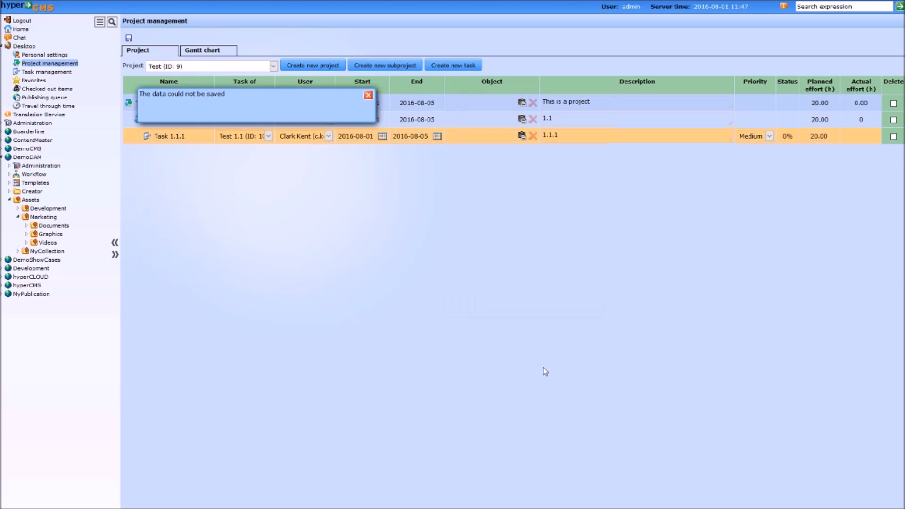
{"action": "left_click", "coordinate": [368, 95]}
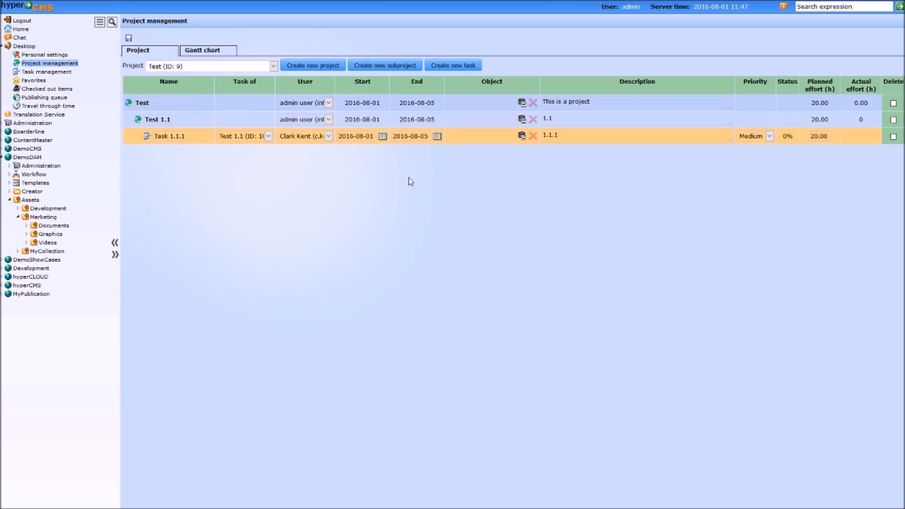
- View the Product Launch project as a Gantt chart and inspect the details of the Preparations and Design Draft tasks
{"action": "left_click", "coordinate": [255, 69]}
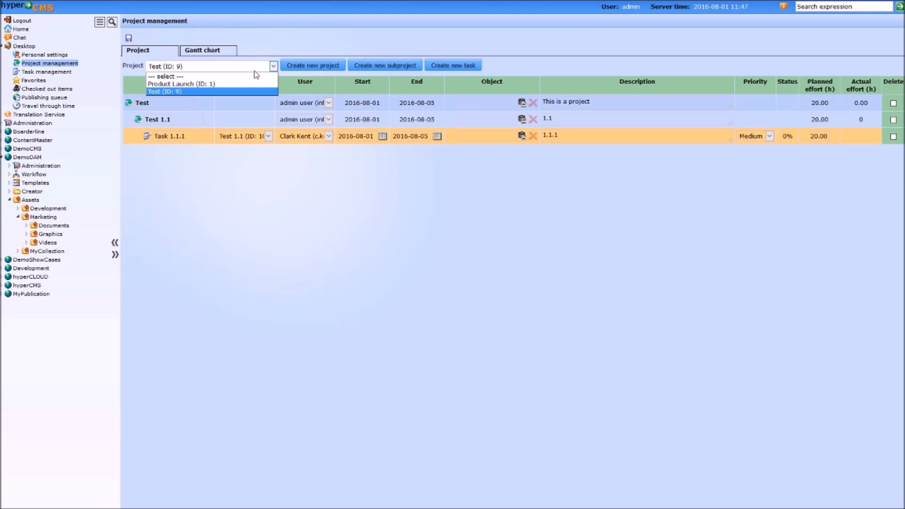
{"action": "left_click", "coordinate": [202, 84]}
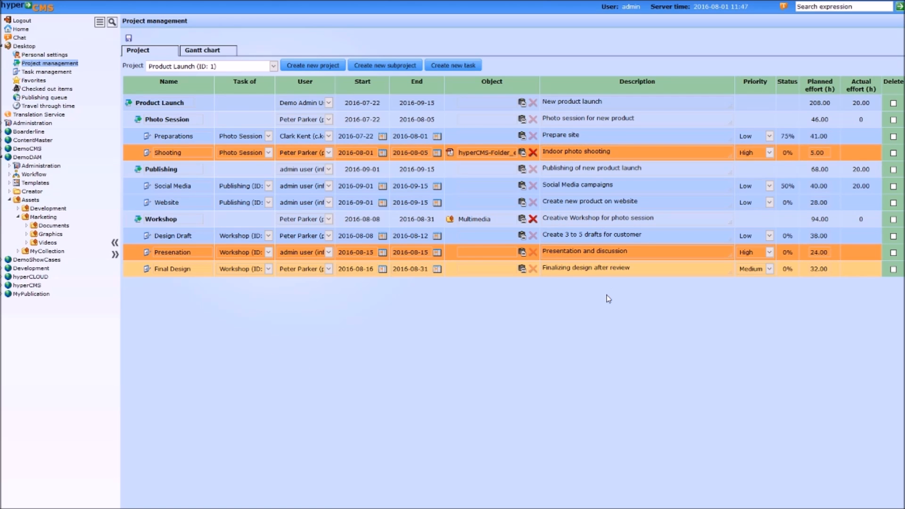
{"action": "left_click", "coordinate": [195, 55]}
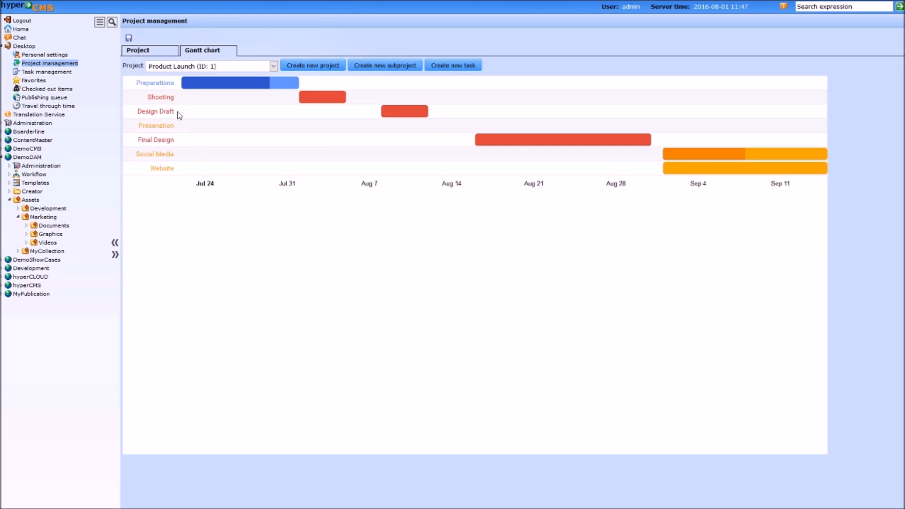
{"action": "mouse_move", "coordinate": [200, 87]}
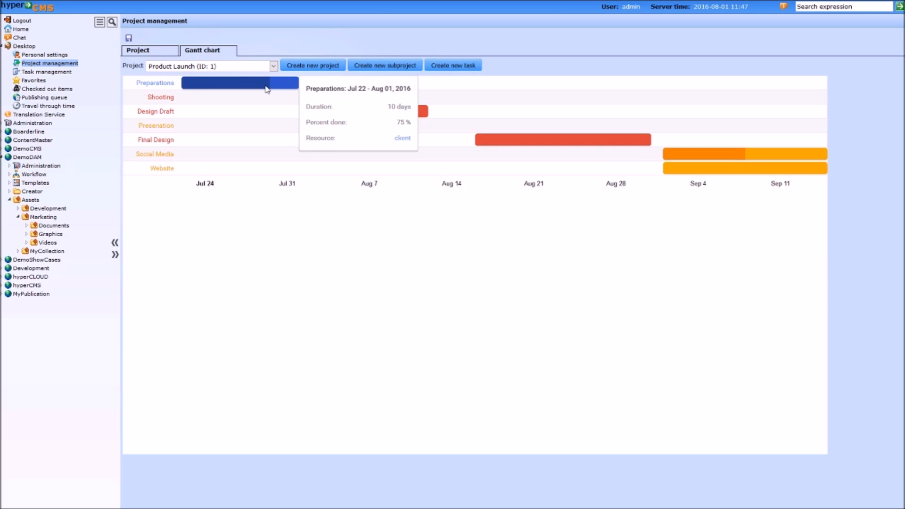
{"action": "mouse_move", "coordinate": [421, 117]}
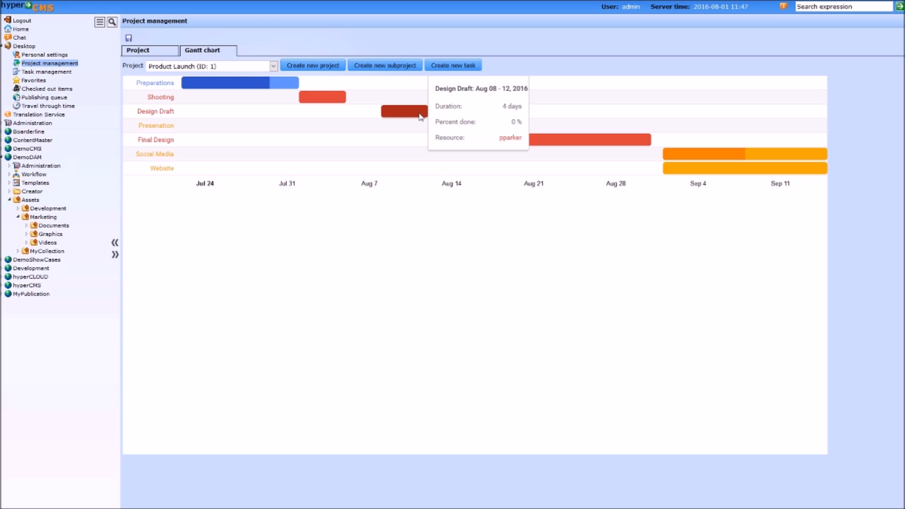